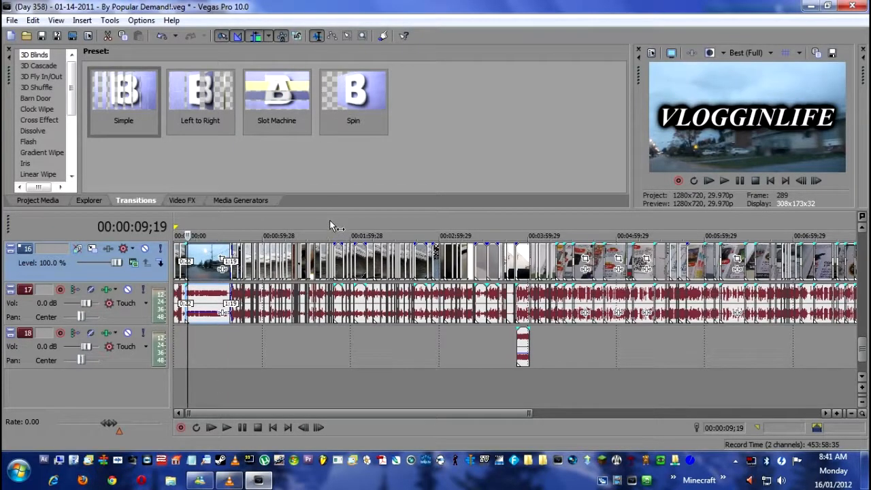
# - Open the custom render settings for the Vlogginlife template and choose AVC video format with the High definition (1280x720) frame size
pyautogui.click(72, 35)
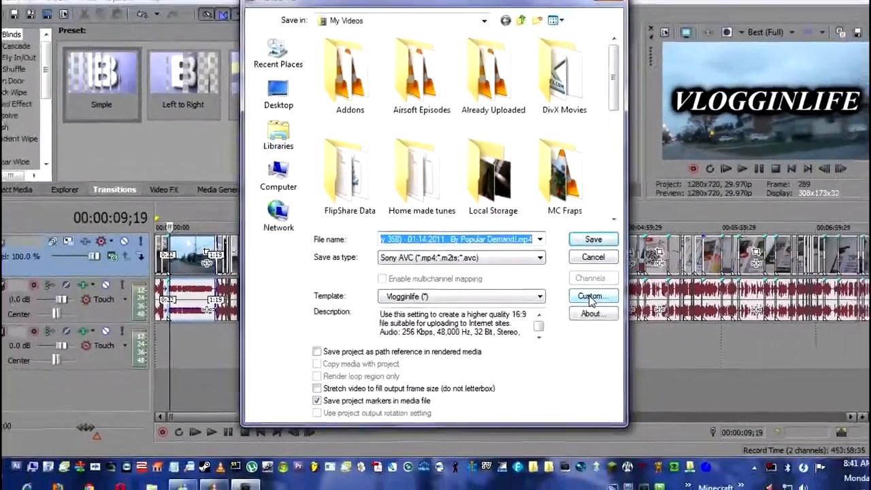
pyautogui.click(611, 290)
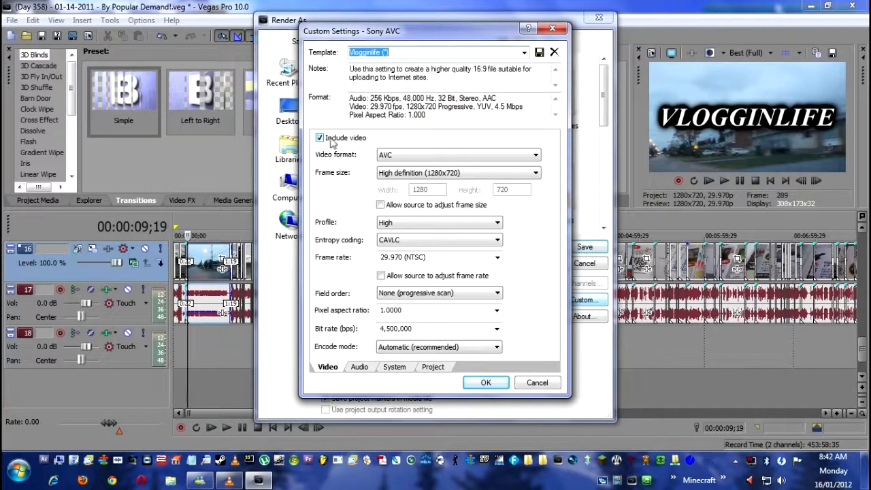
pyautogui.click(464, 154)
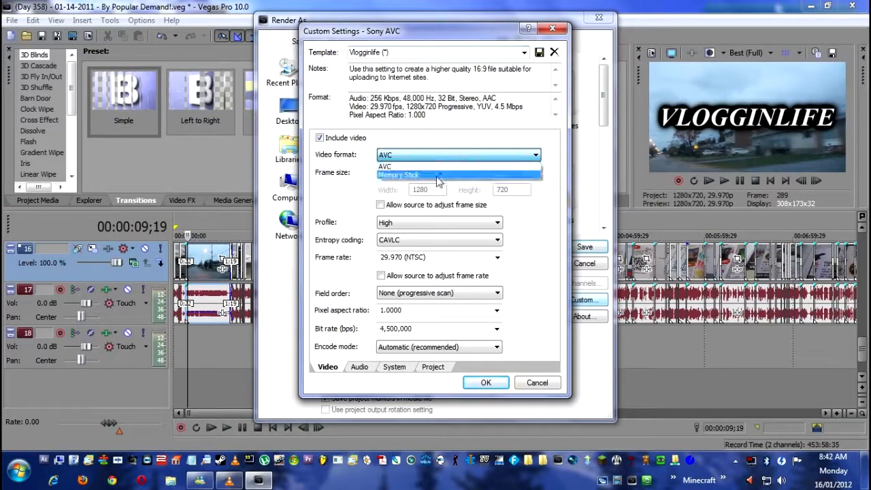
pyautogui.click(436, 166)
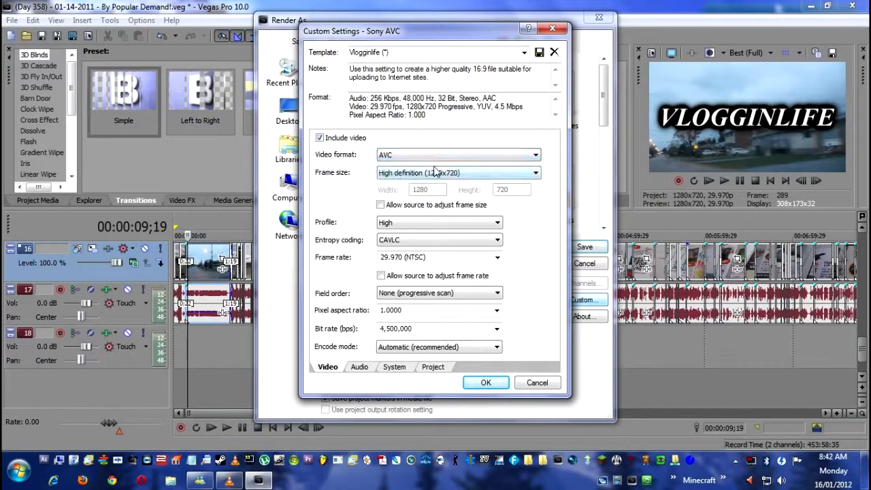
pyautogui.click(534, 174)
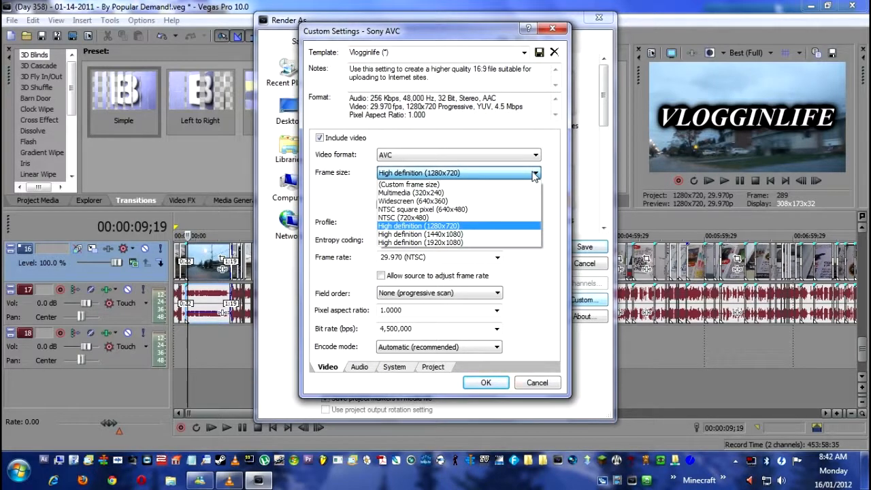
pyautogui.click(498, 226)
# - Check the profile and entropy coding options, and choose a video frame rate of 29.970 (NTSC)
pyautogui.click(497, 223)
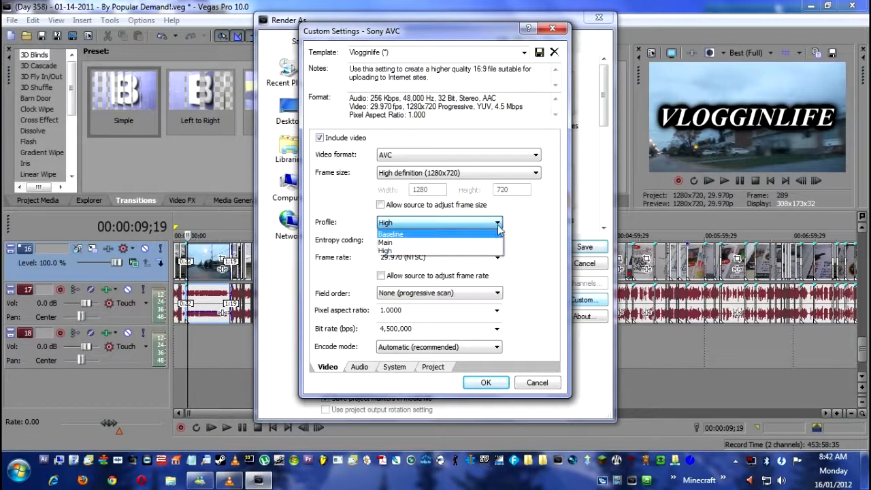
pyautogui.click(498, 227)
pyautogui.click(498, 239)
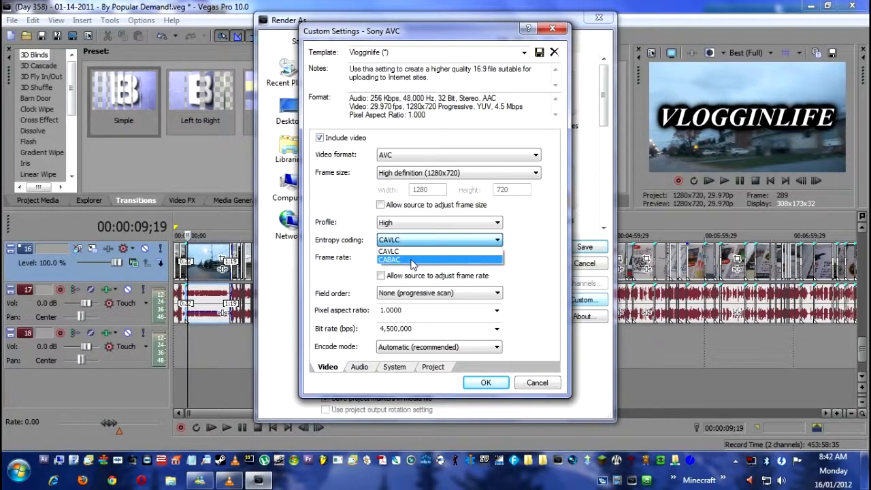
pyautogui.click(497, 257)
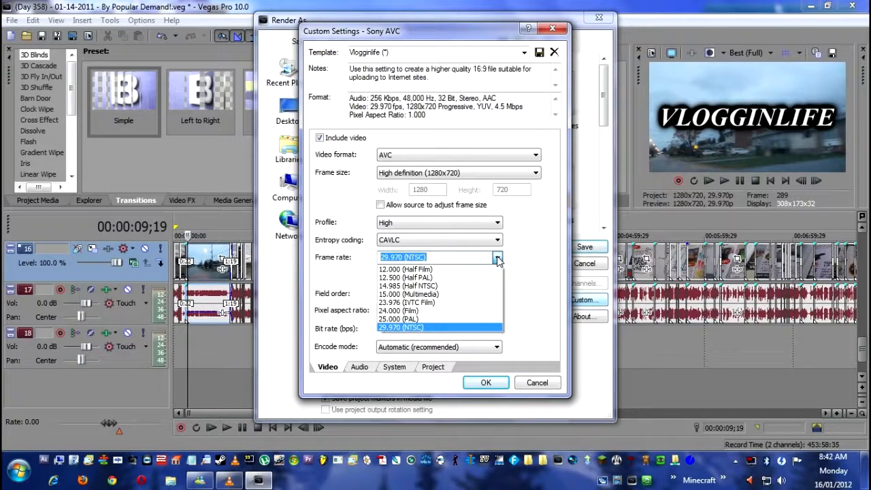
pyautogui.click(430, 330)
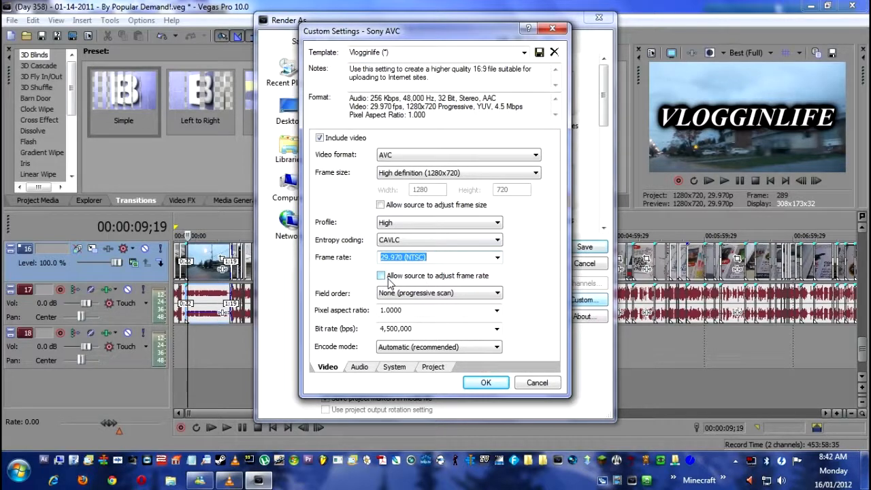
# - Check the available field order and pixel aspect ratio options in the video render settings
pyautogui.click(498, 293)
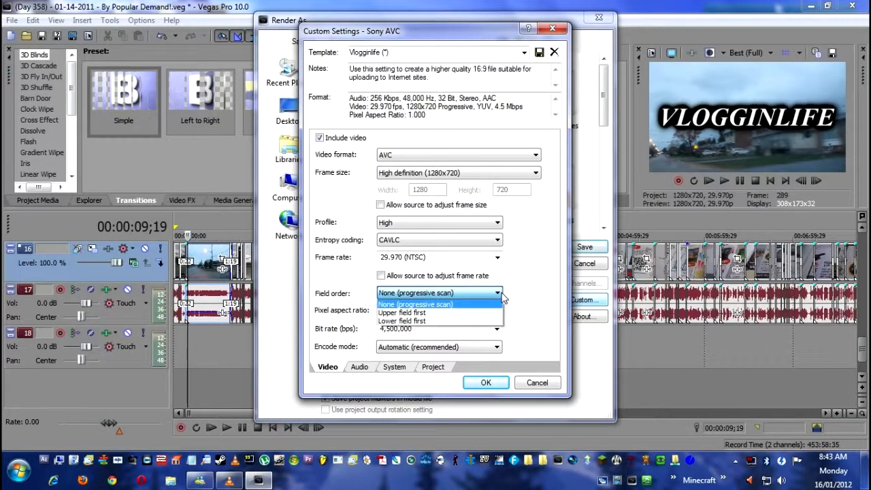
pyautogui.click(500, 296)
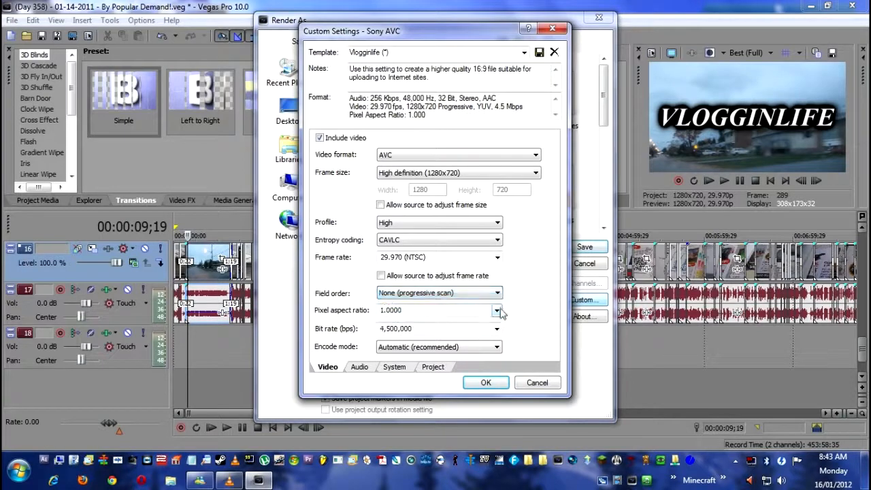
pyautogui.click(497, 311)
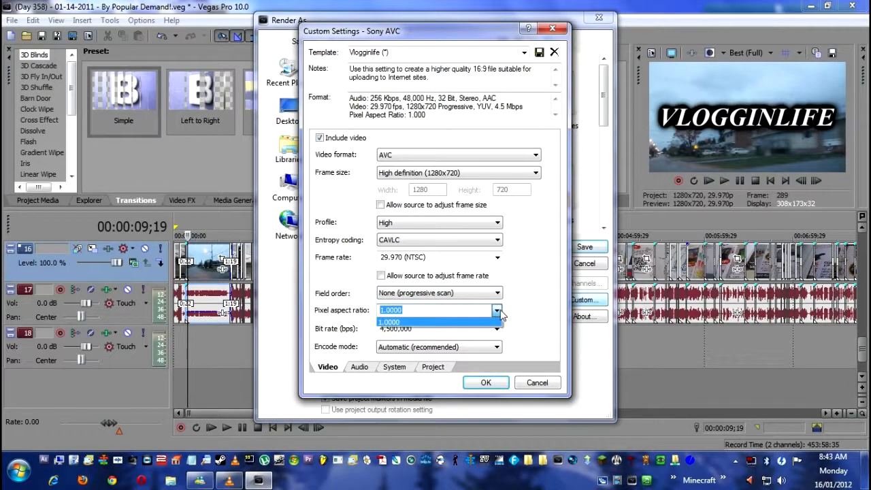
pyautogui.click(497, 310)
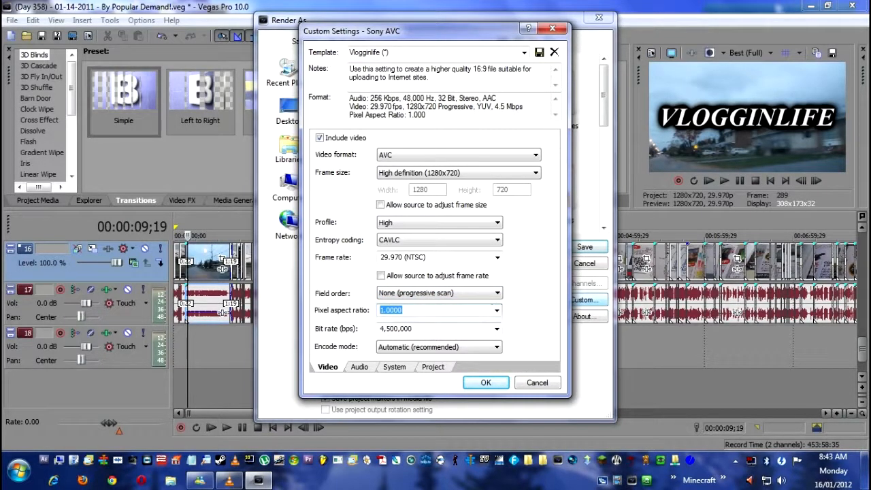
pyautogui.press('Tab')
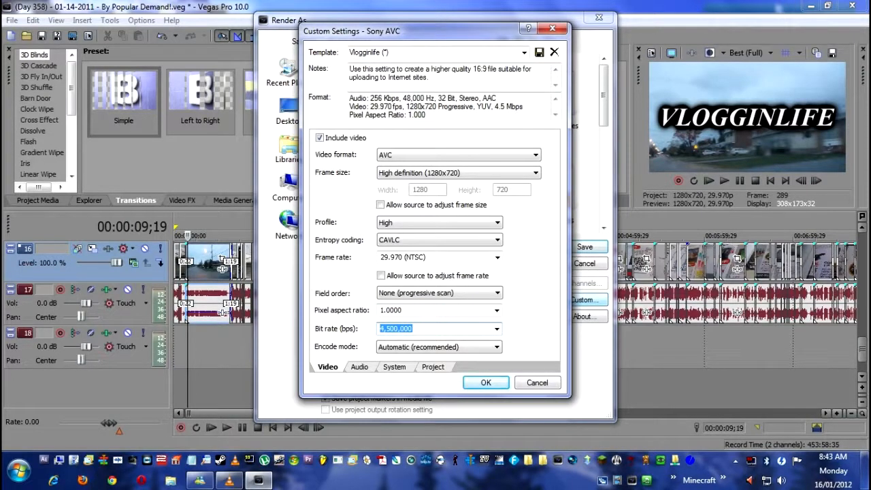
# - Set the video bit rate to 3,500,000 bps and check the encode mode options
pyautogui.click(496, 328)
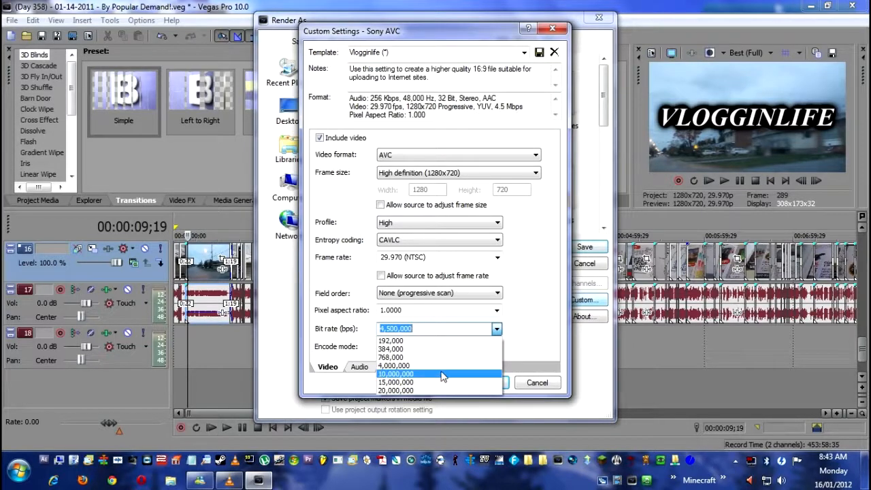
pyautogui.press('Escape')
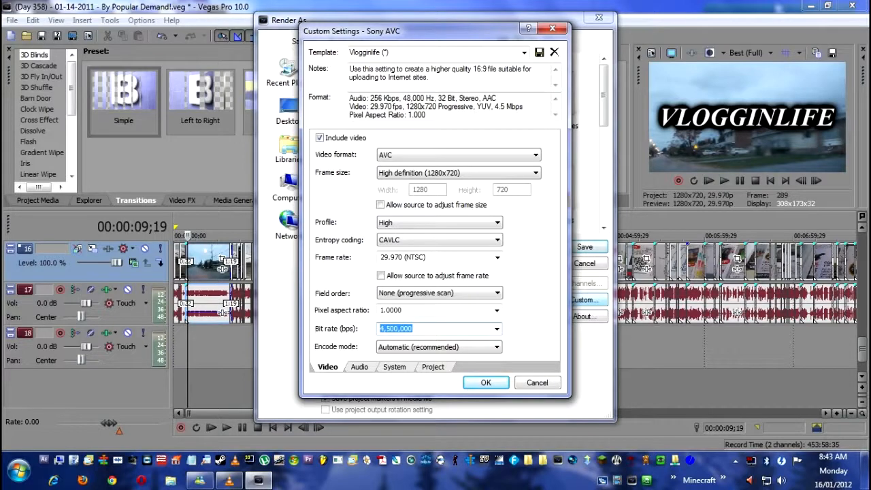
pyautogui.click(496, 328)
pyautogui.click(497, 329)
pyautogui.click(416, 328)
pyautogui.click(446, 348)
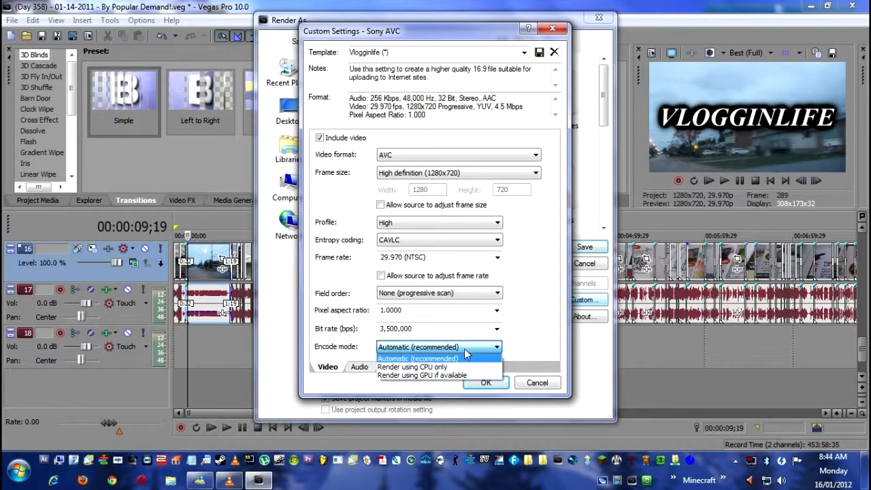
pyautogui.click(462, 348)
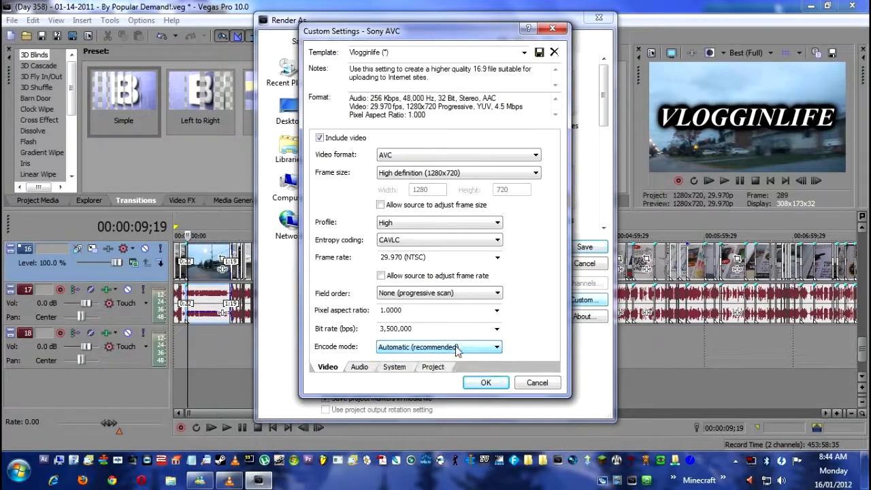
# - Check the audio format and sample rate options in the custom render settings
pyautogui.click(361, 367)
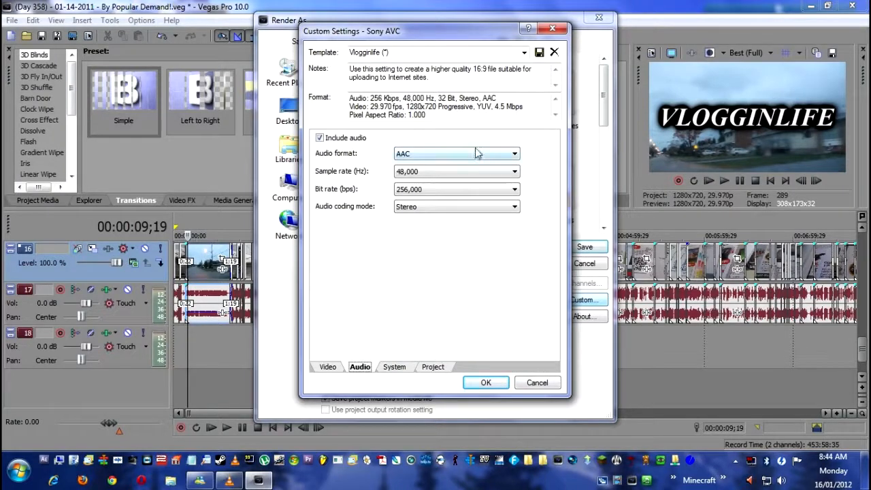
pyautogui.click(476, 154)
pyautogui.click(436, 156)
pyautogui.click(451, 155)
pyautogui.click(457, 153)
pyautogui.click(454, 172)
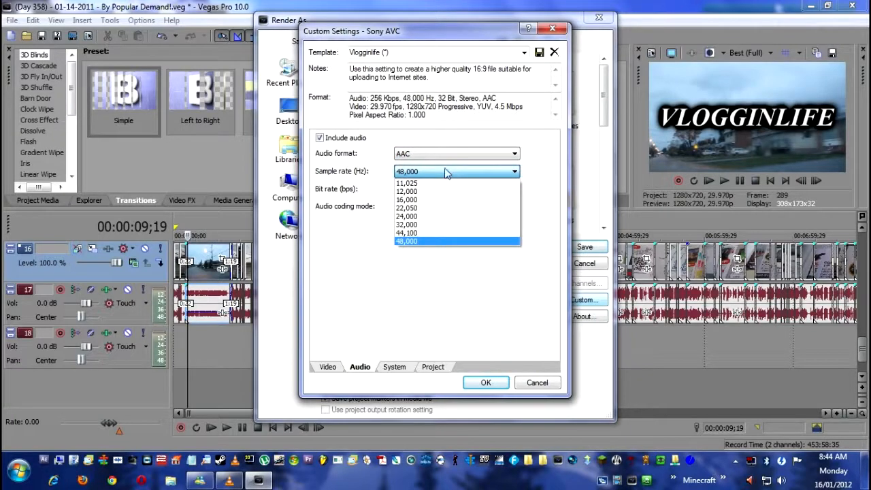
pyautogui.click(446, 173)
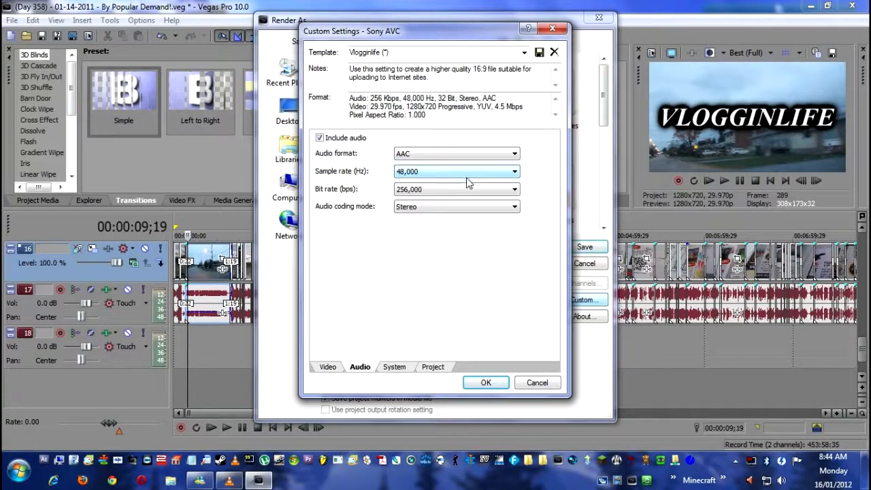
# - Check the available audio bit rates and choose Stereo as the audio coding mode
pyautogui.click(462, 189)
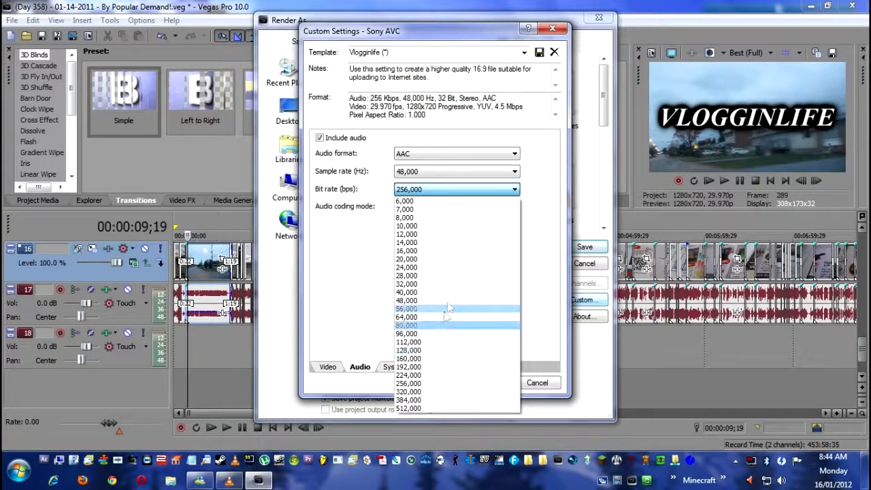
pyautogui.click(514, 191)
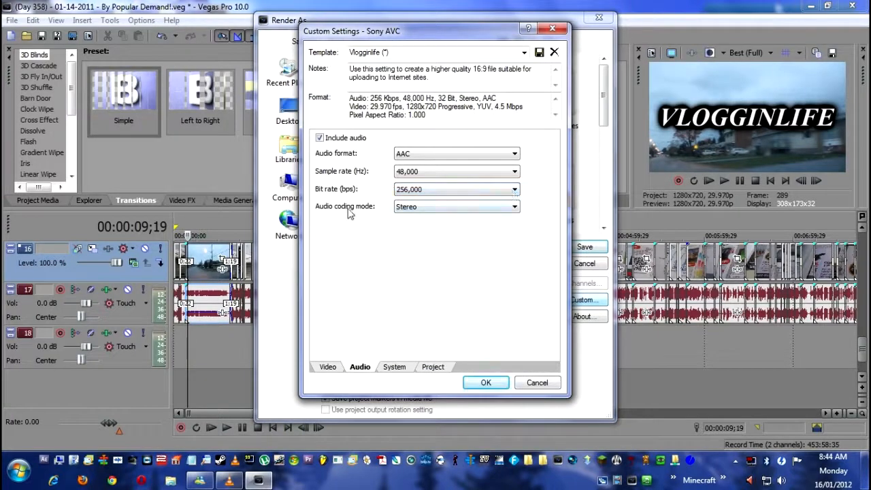
pyautogui.click(428, 208)
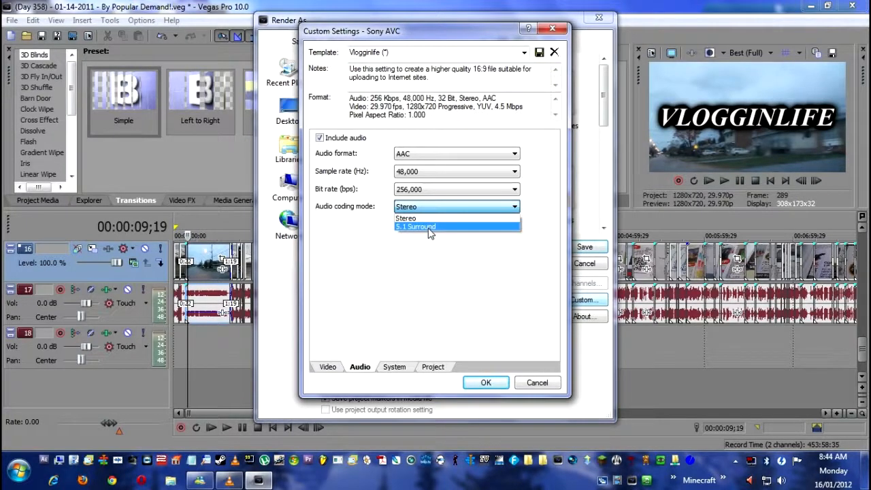
pyautogui.click(430, 217)
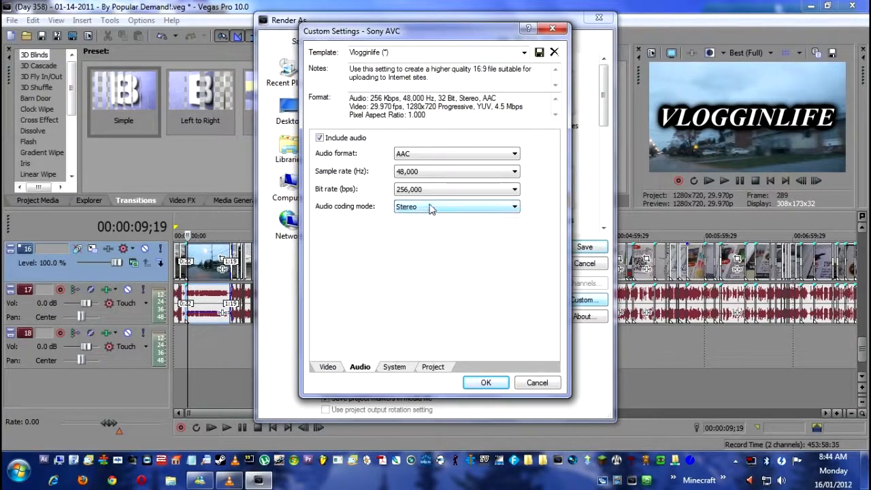
# - Choose MP4 file format (.mp4) as the output format and check the video rendering quality options
pyautogui.click(394, 367)
pyautogui.click(419, 145)
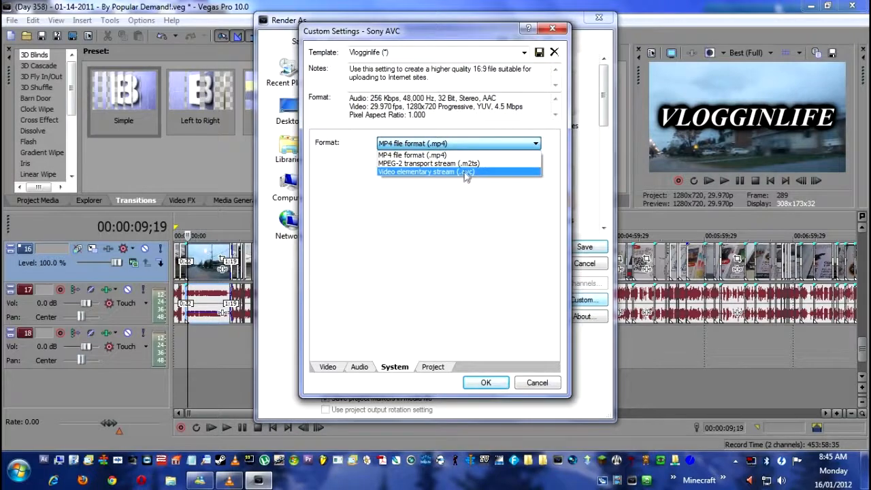
pyautogui.click(461, 156)
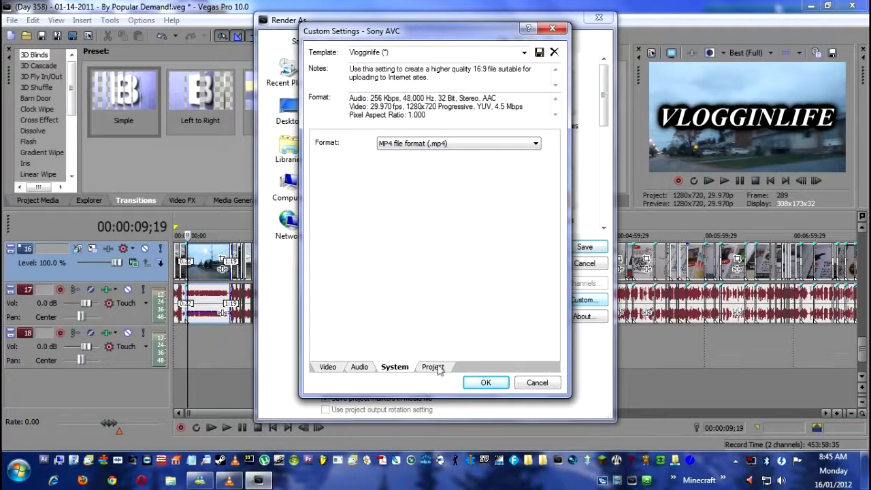
pyautogui.click(436, 367)
pyautogui.click(457, 144)
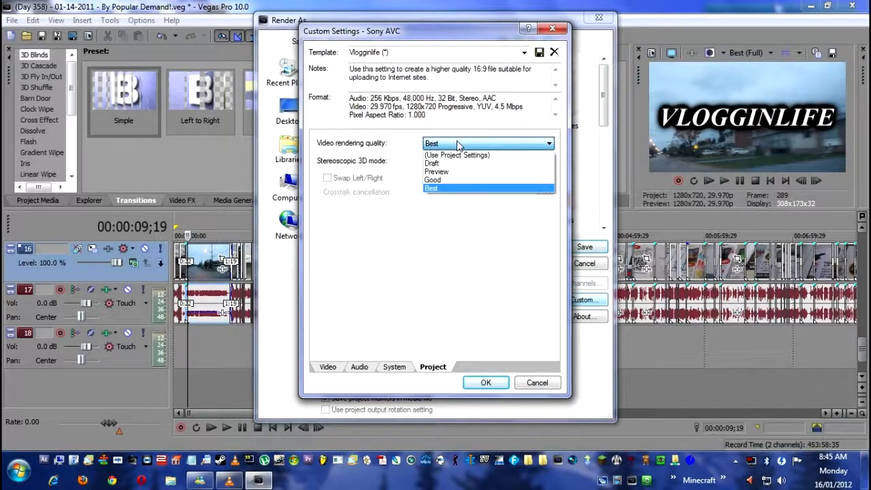
pyautogui.click(458, 144)
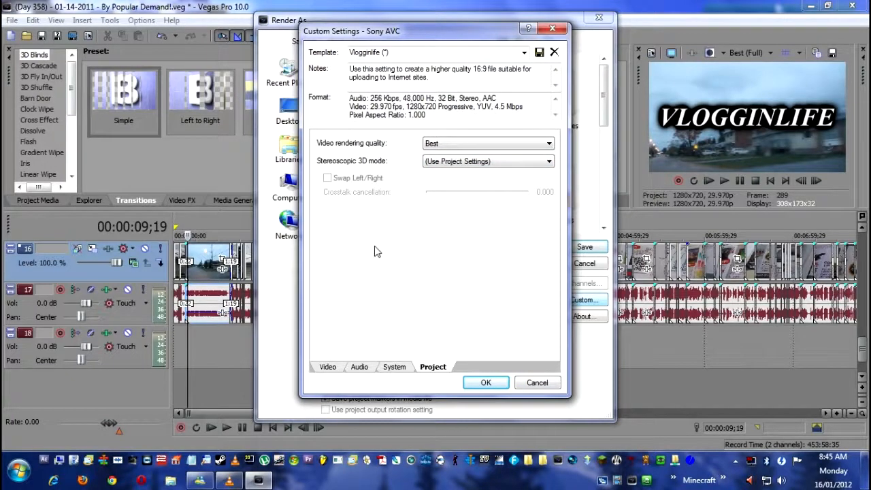
# - Close the custom settings without applying them and choose the Vlogginlife (*) template for the render
pyautogui.click(367, 53)
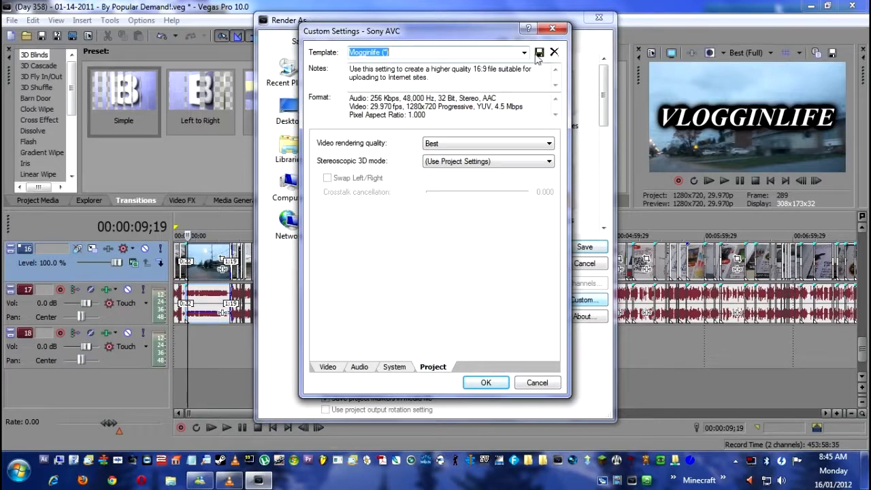
pyautogui.click(531, 385)
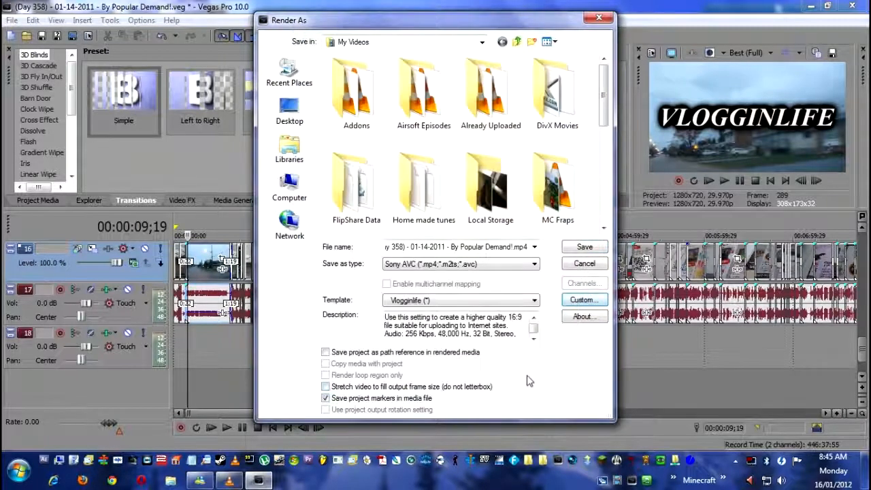
pyautogui.click(534, 300)
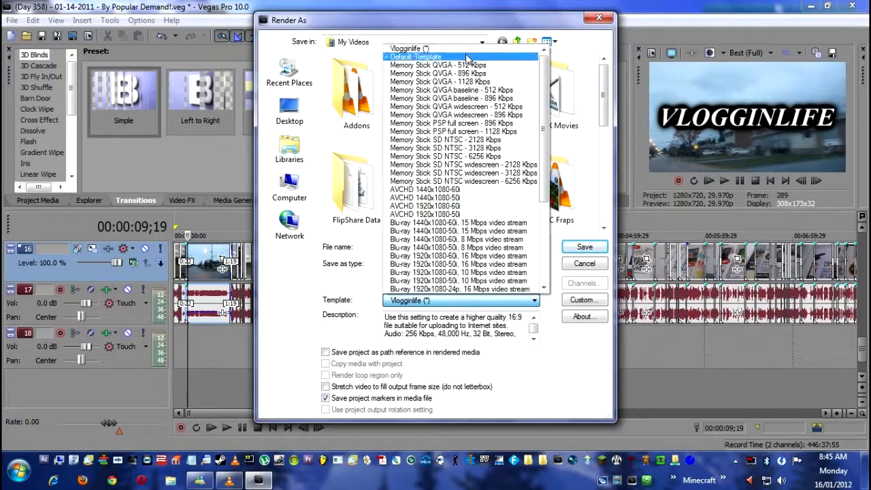
pyautogui.scroll(-6, 461, 270)
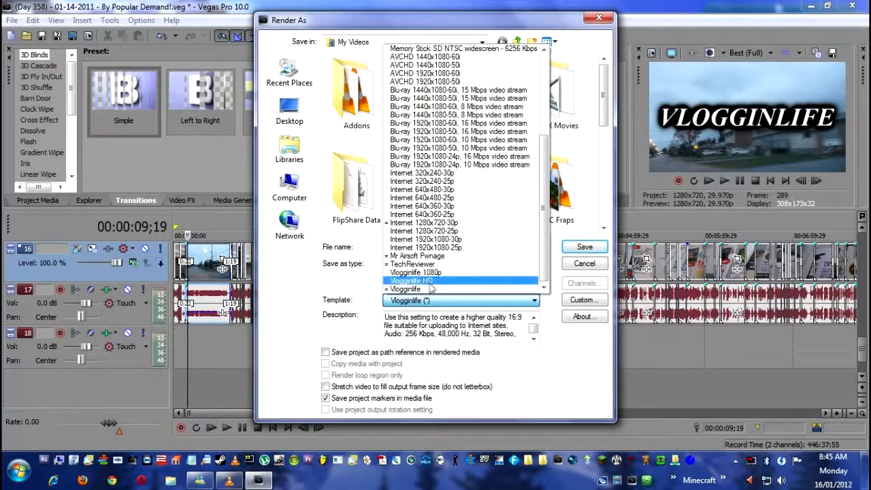
pyautogui.click(461, 290)
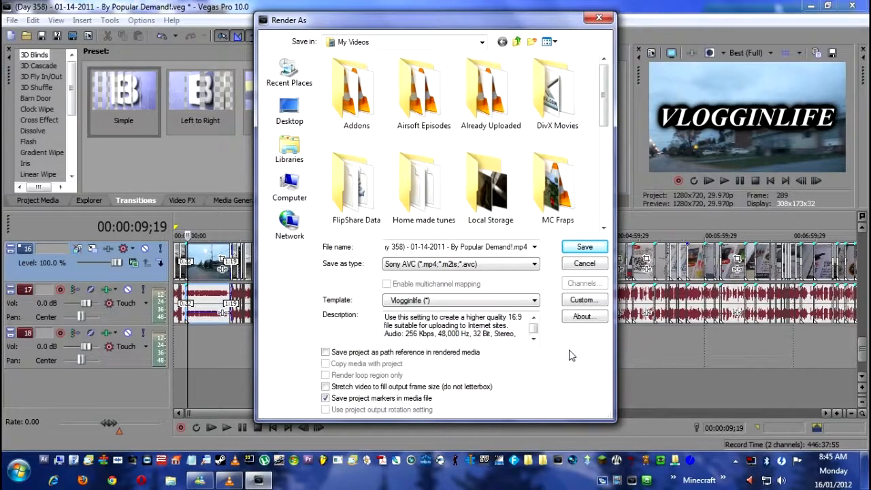